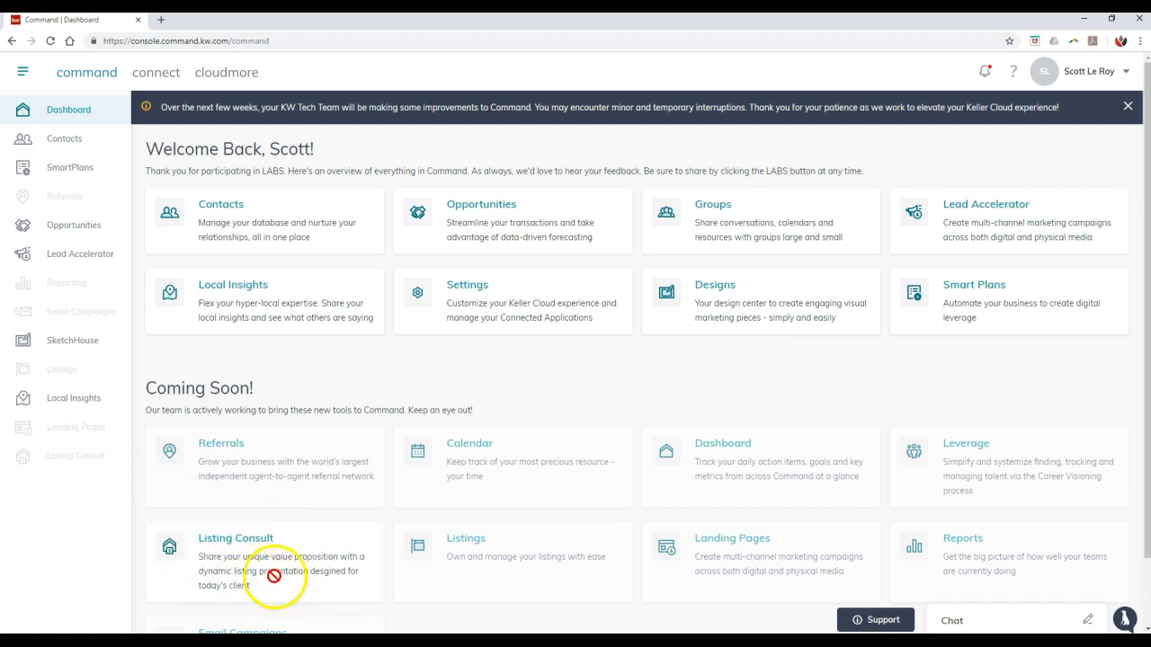
- Examine the available and Coming Soon tools on the dashboard, down to Email Campaigns
scroll(266, 574, down, 1)
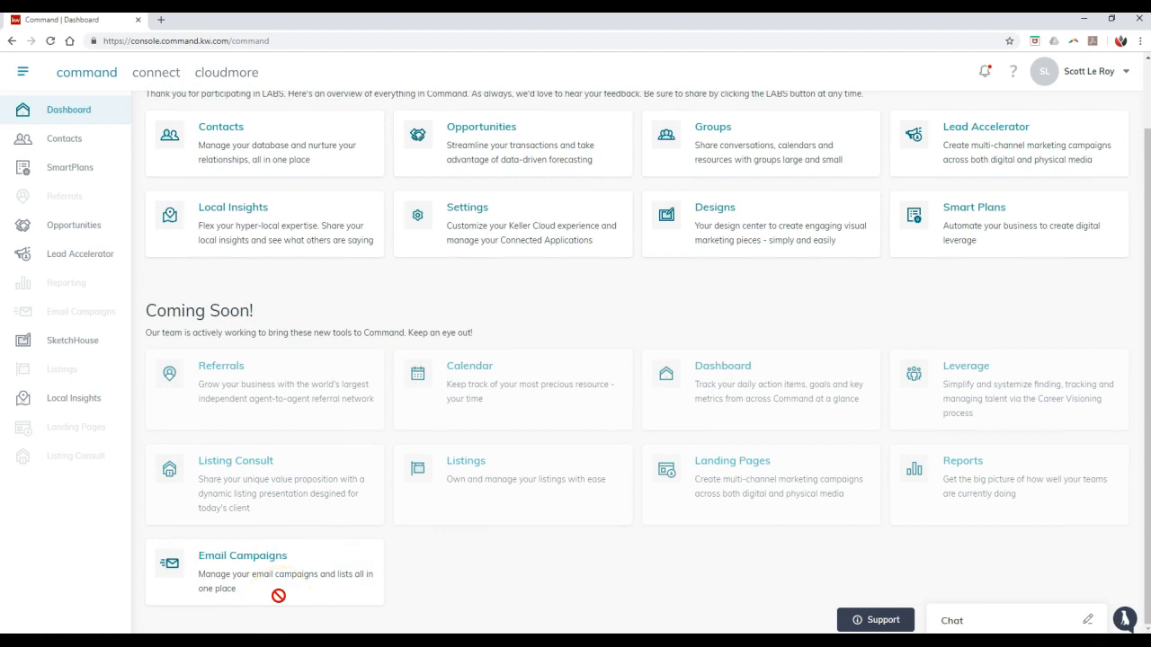
click(275, 592)
click(273, 587)
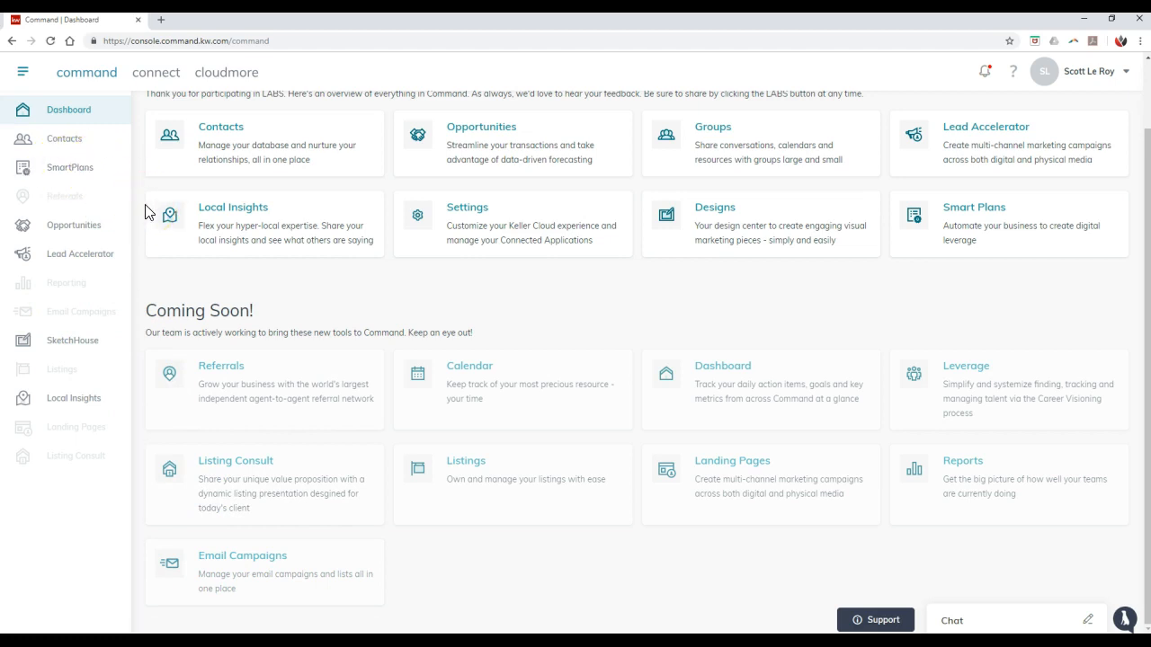
click(101, 174)
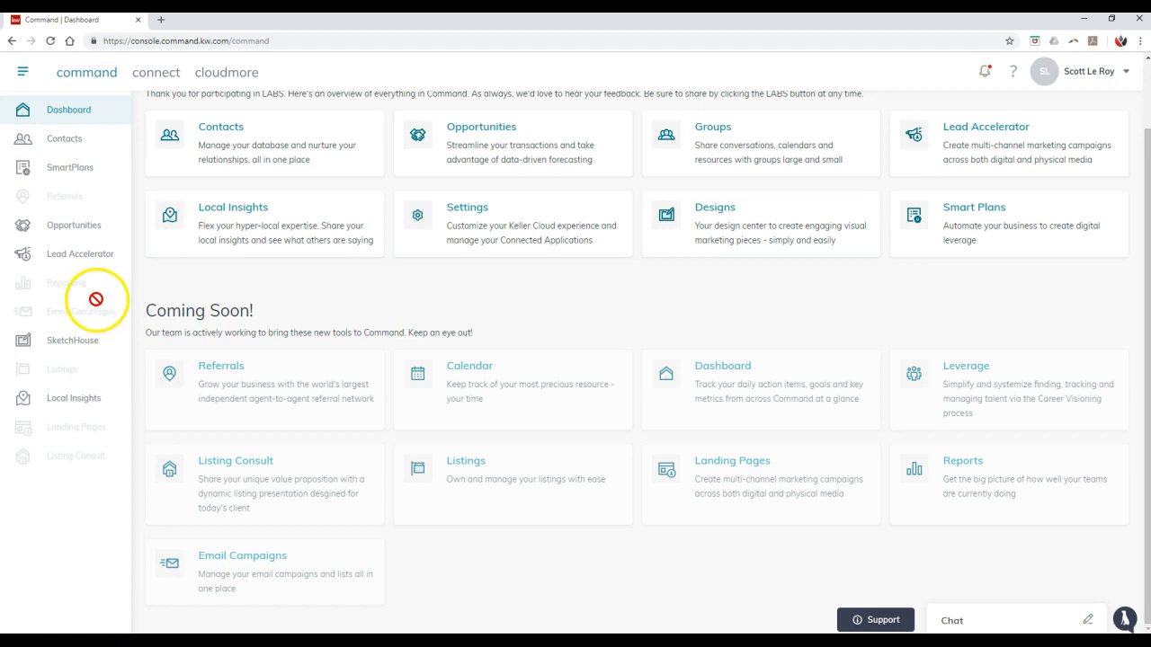
- Open Contacts, select every contact on the current page and view the bulk actions offered for them
click(256, 166)
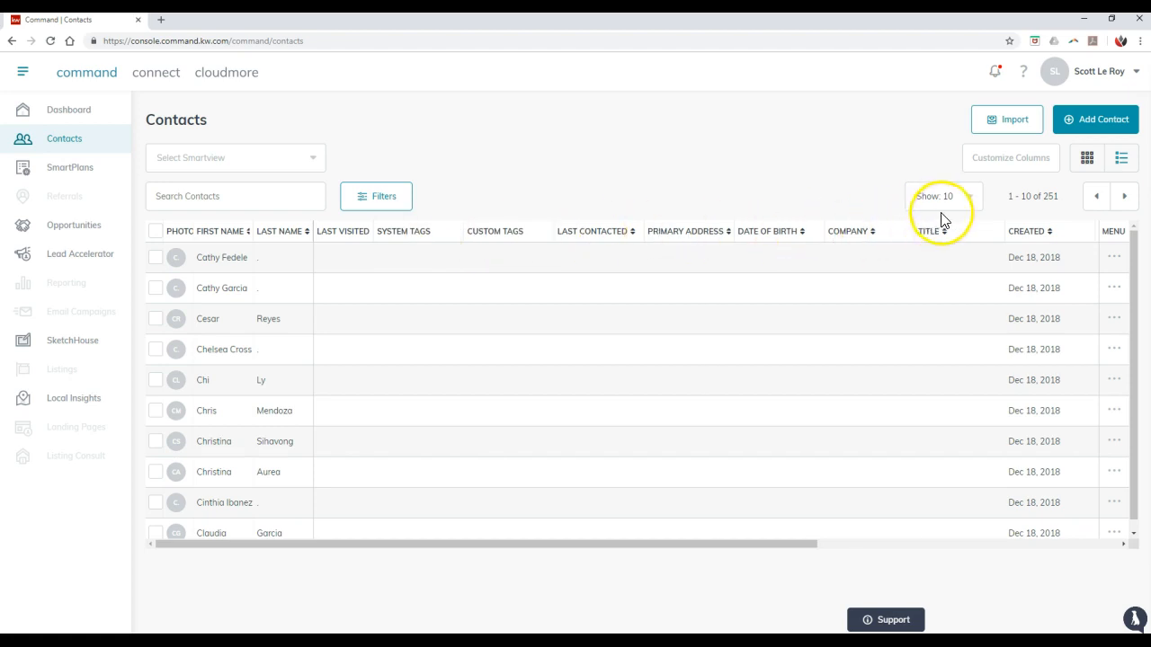
click(156, 231)
click(286, 195)
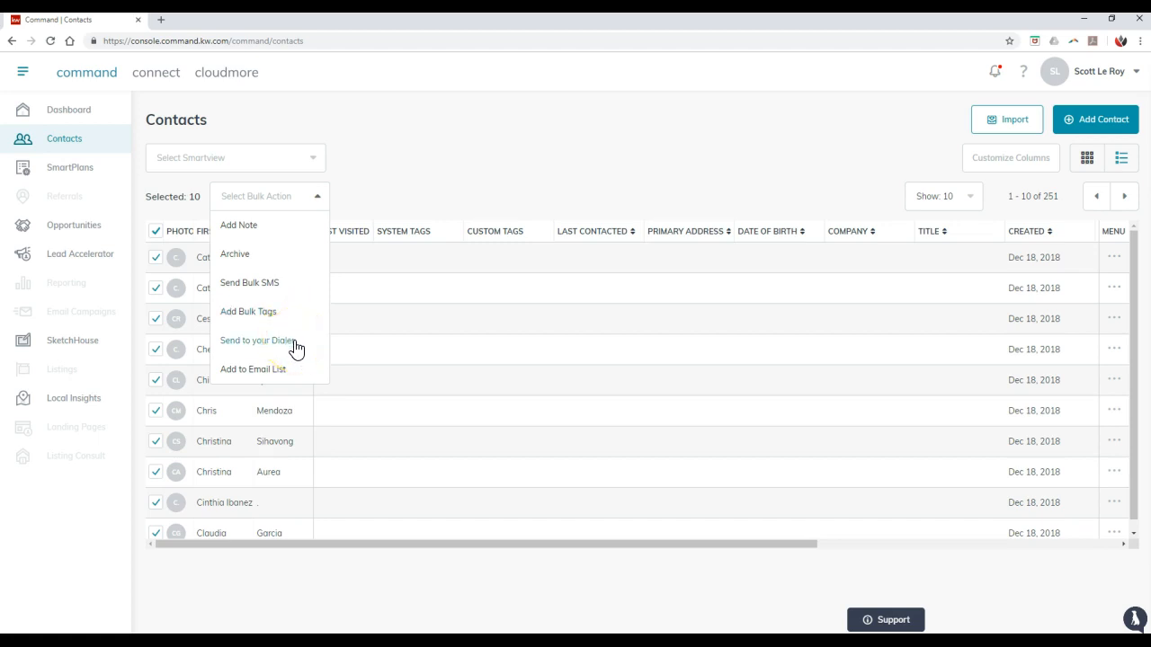
click(536, 137)
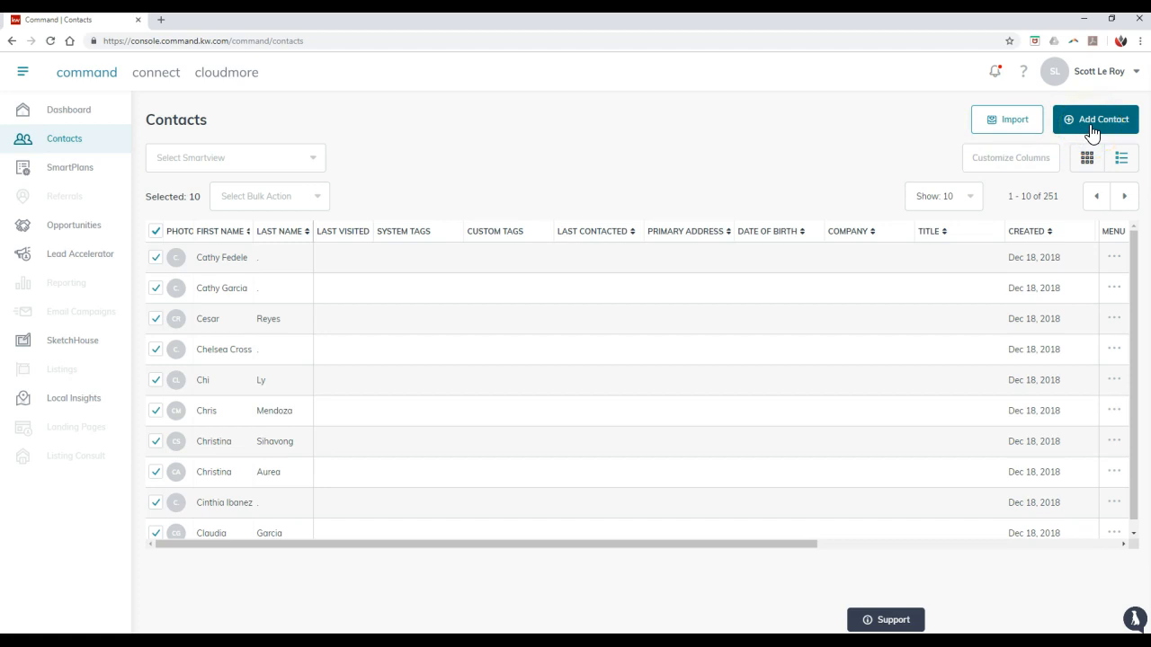
- View the Import Contacts options, including the pre-made CSV download, and close them without importing anything
click(998, 121)
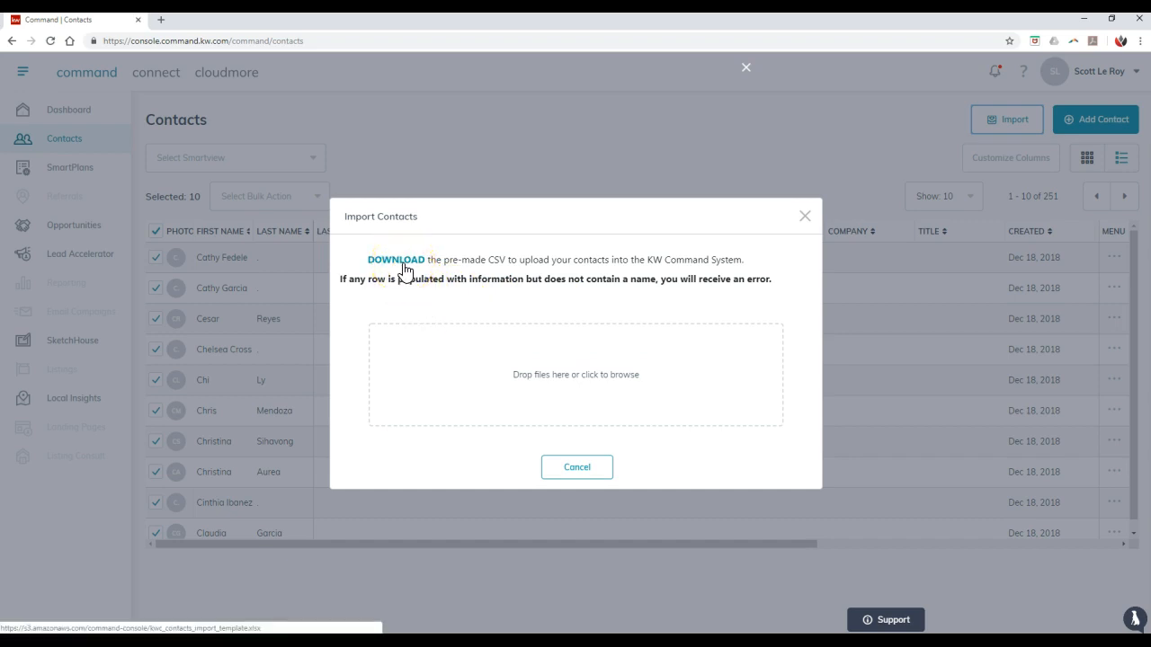
click(805, 215)
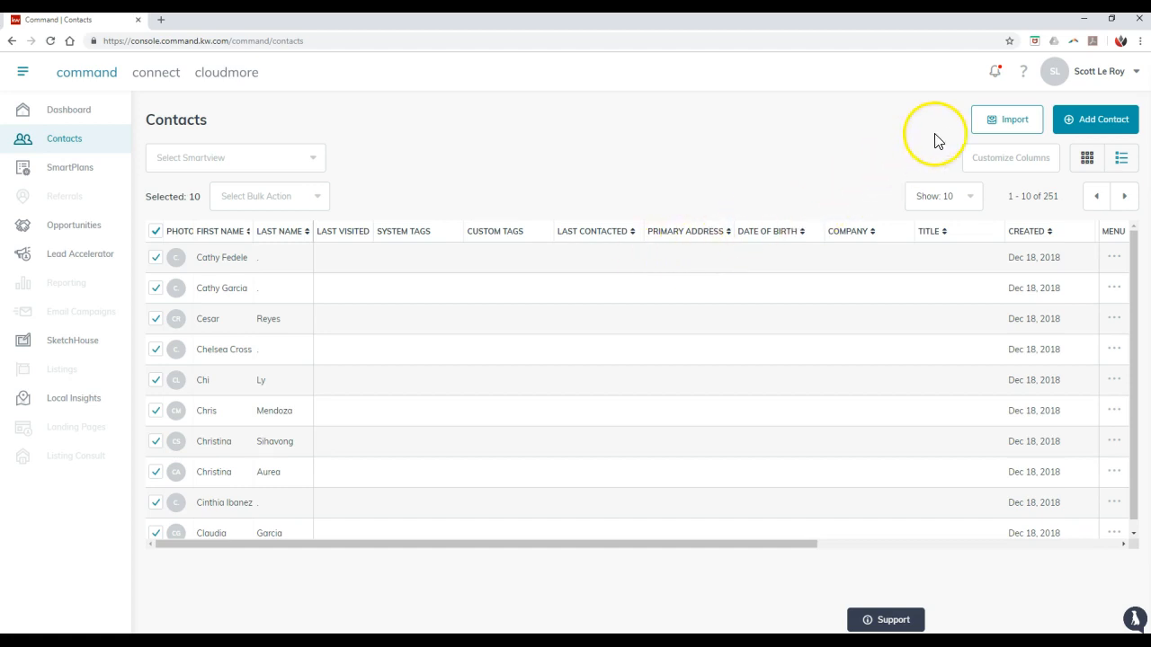
- Open the account's profile page and review its contact details, bio and service areas
click(1097, 76)
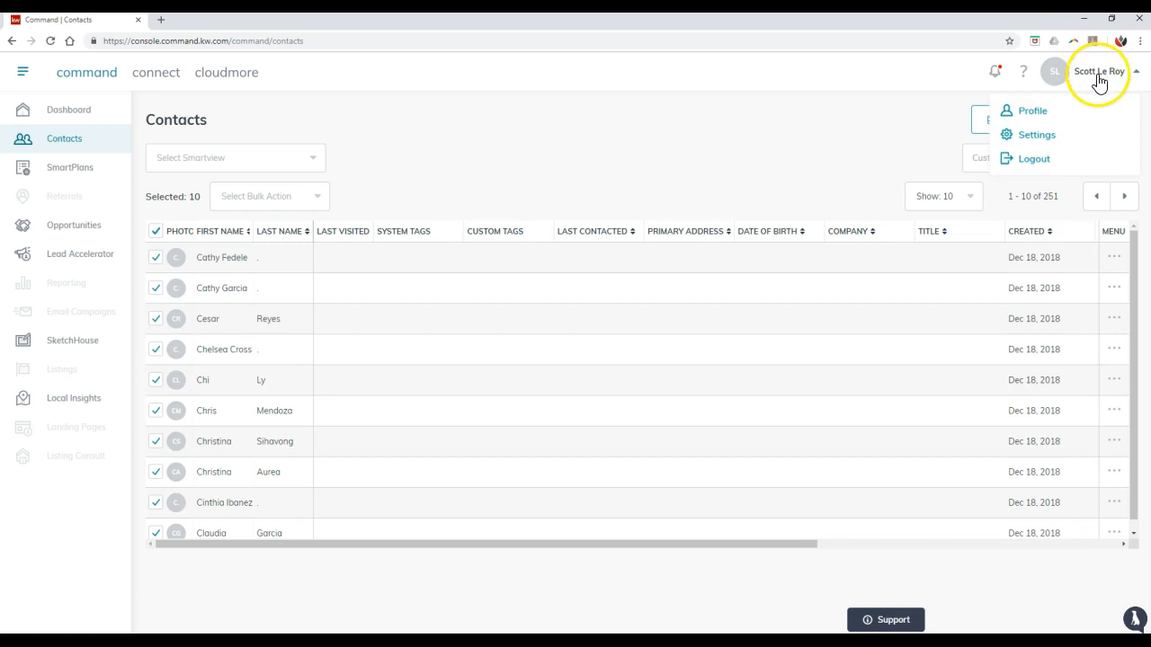
click(1036, 135)
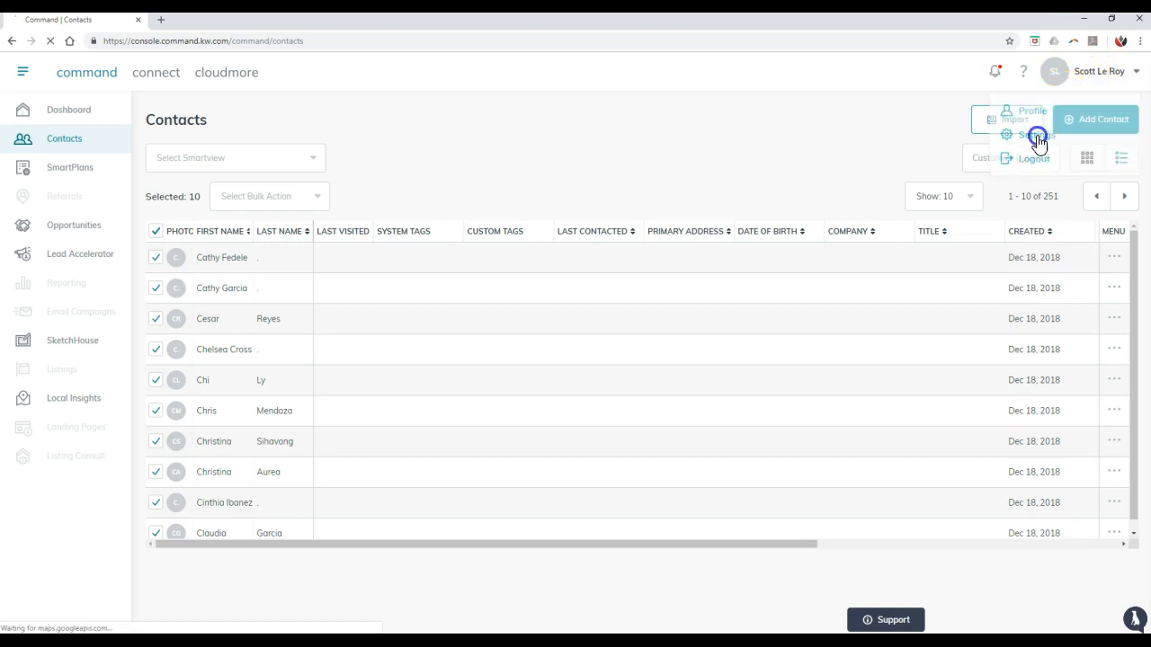
click(1101, 76)
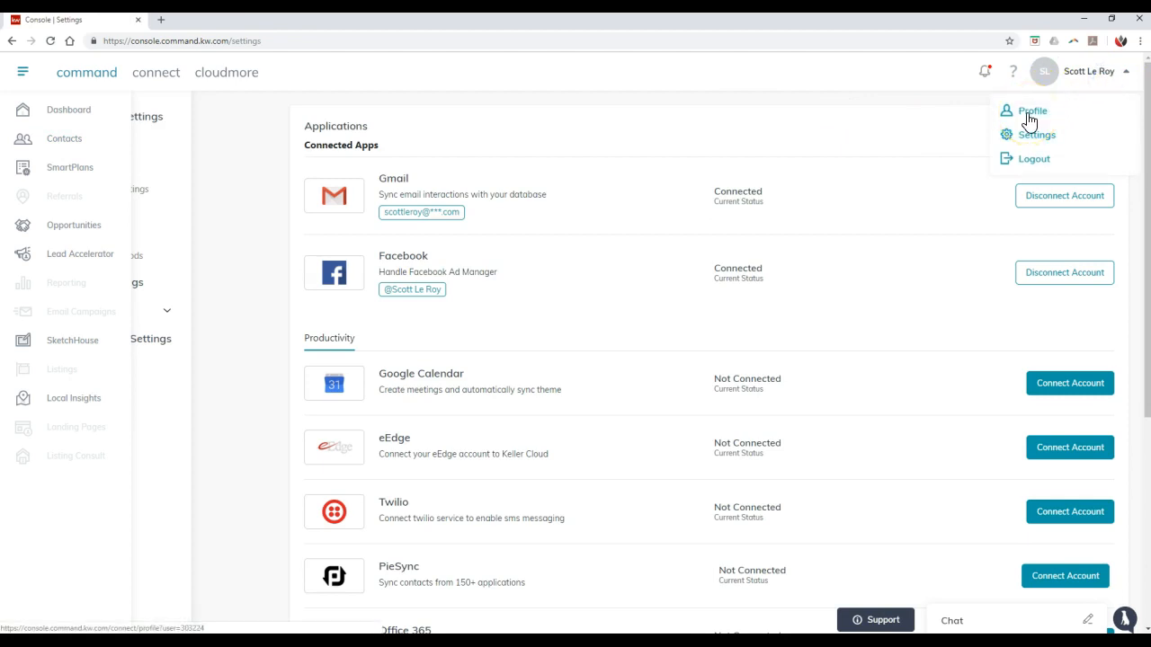
click(1030, 116)
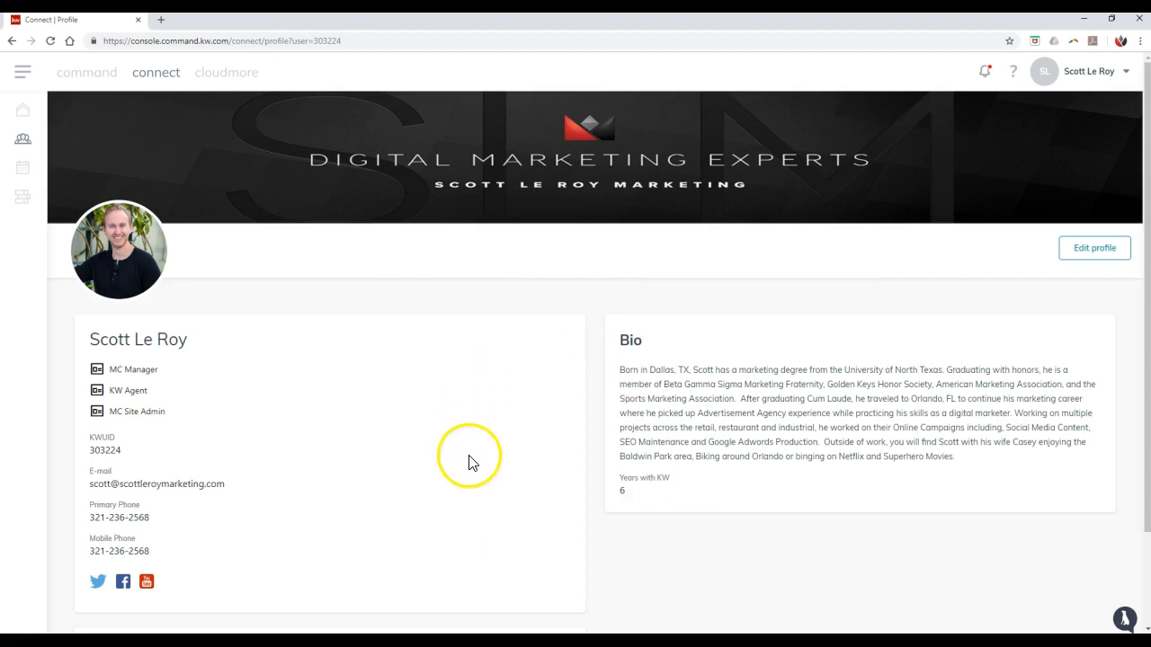
scroll(563, 469, down, 2)
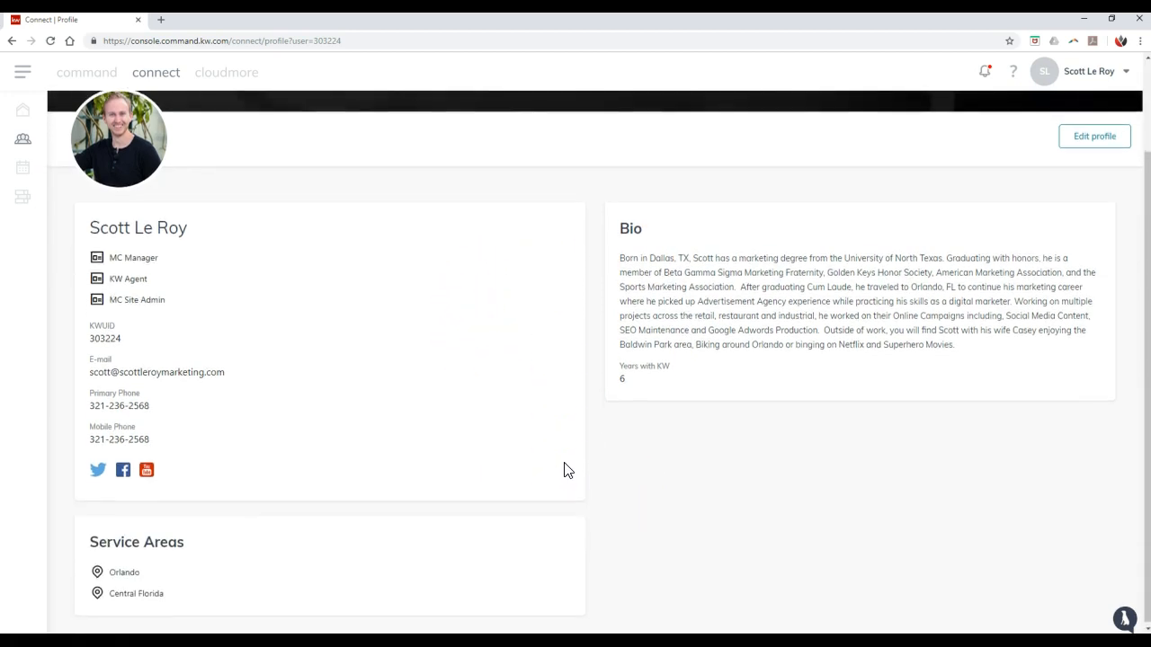
scroll(568, 470, up, 2)
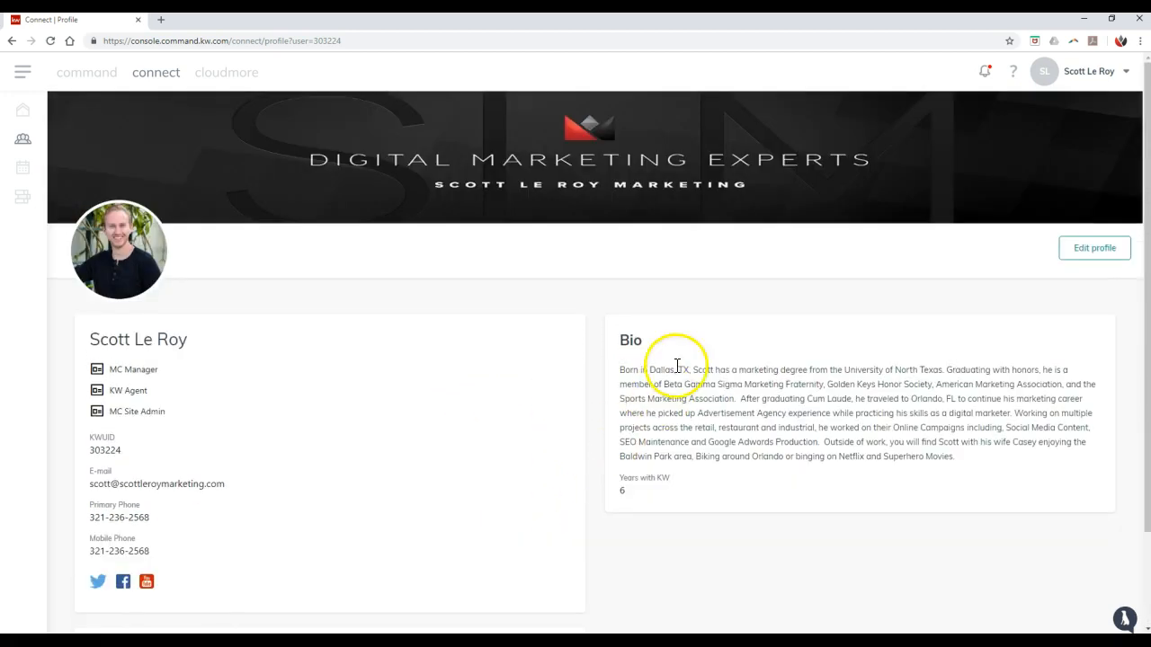
- Open the account settings and review the connected and connectable applications, from Gmail down to MailChimp
mouse_move(925, 168)
click(1068, 74)
click(1037, 112)
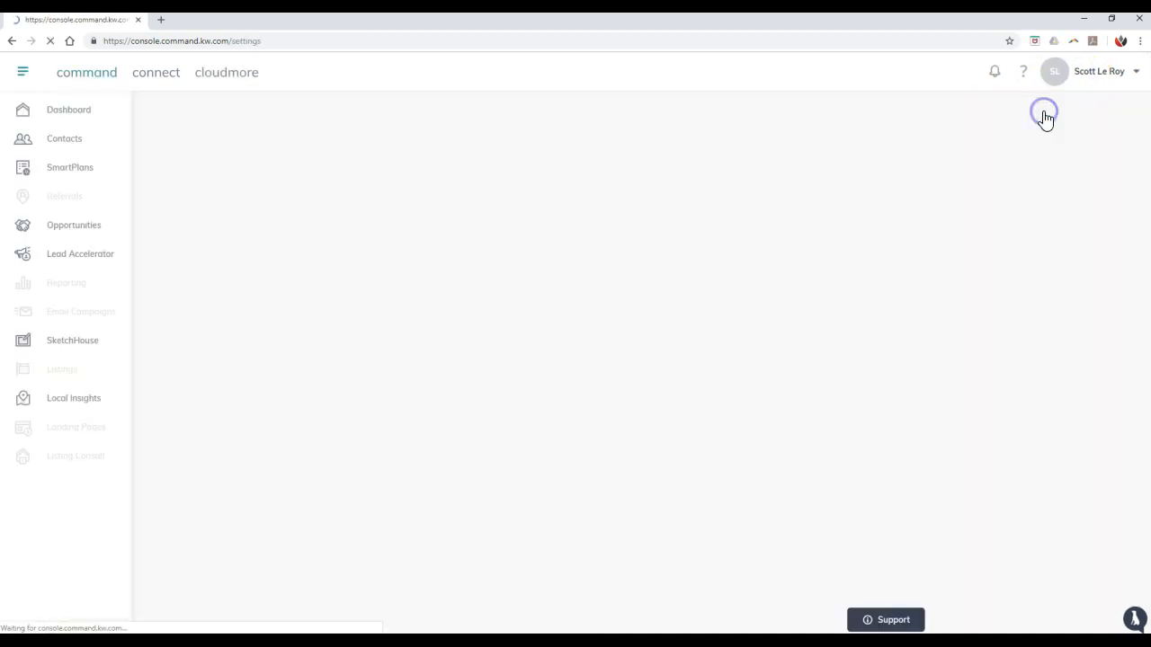
click(23, 72)
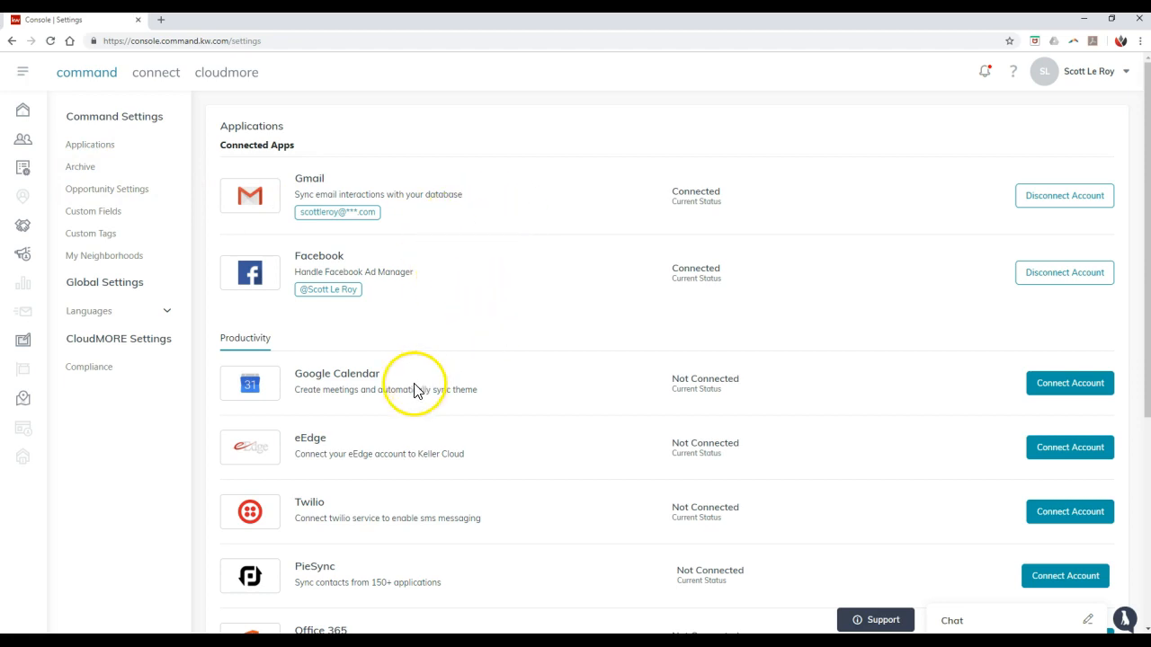
scroll(416, 388, down, 1)
scroll(417, 391, down, 1)
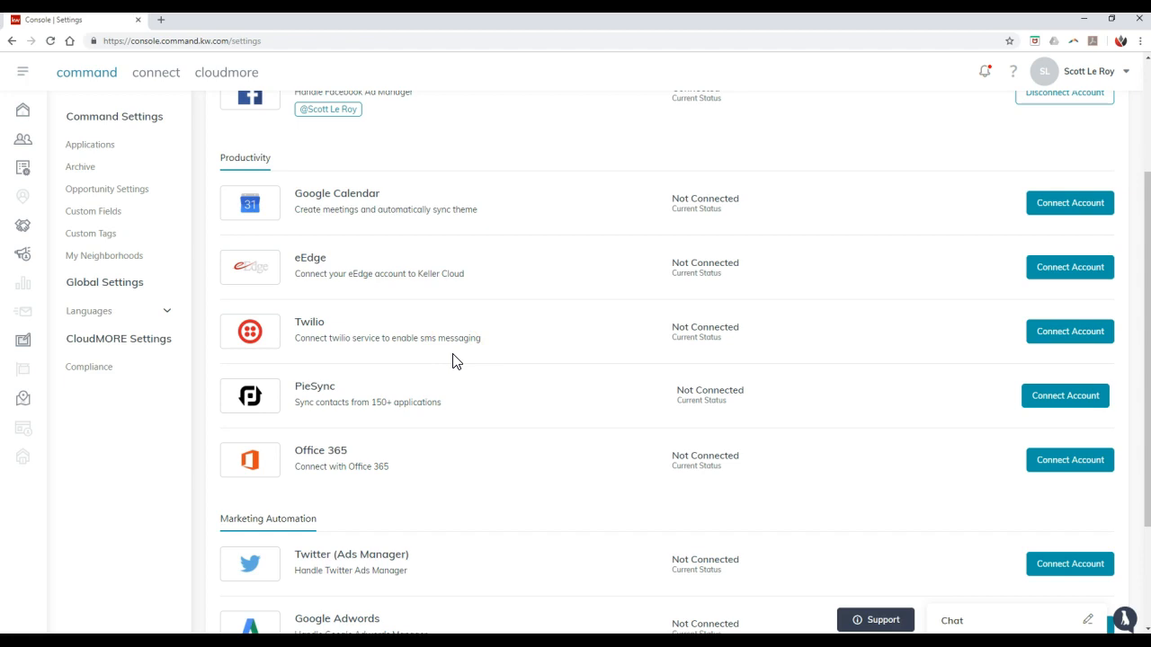
scroll(456, 361, down, 1)
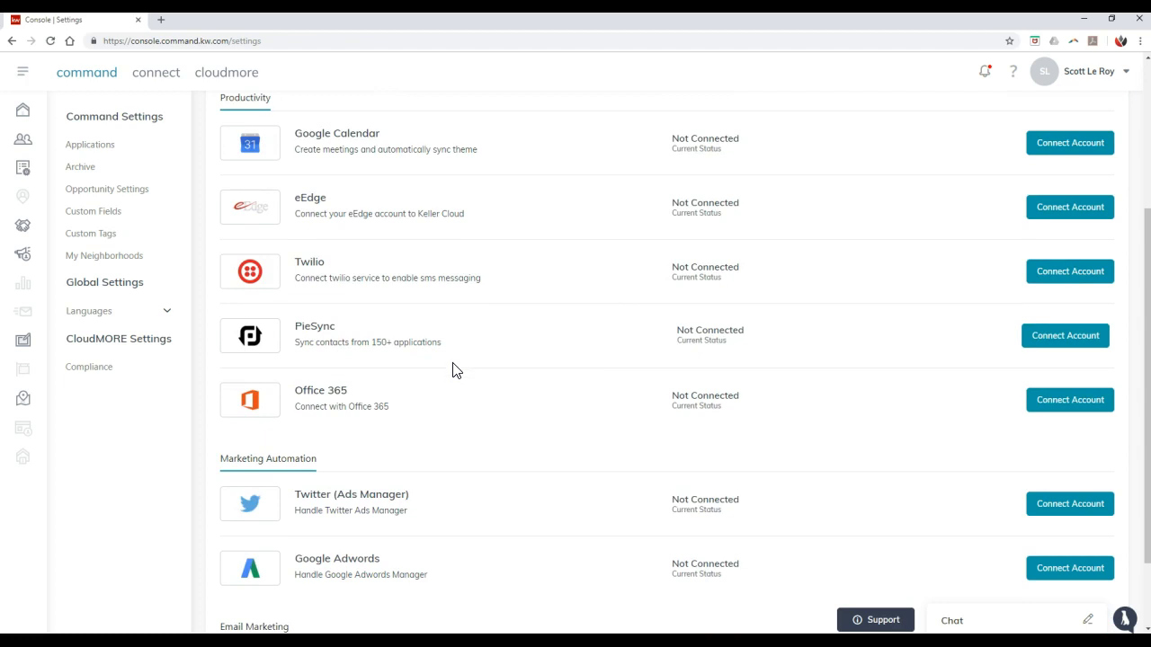
scroll(456, 371, down, 2)
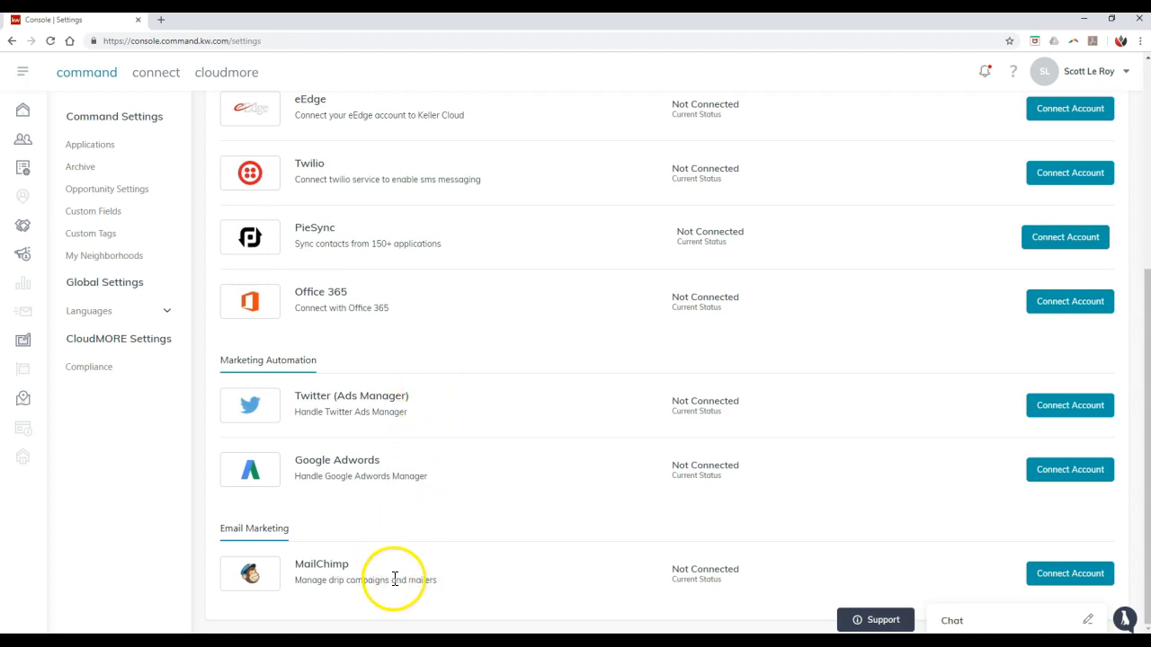
- View the Opportunity Settings, Custom Fields and Custom Tags pages of the Command settings
click(130, 193)
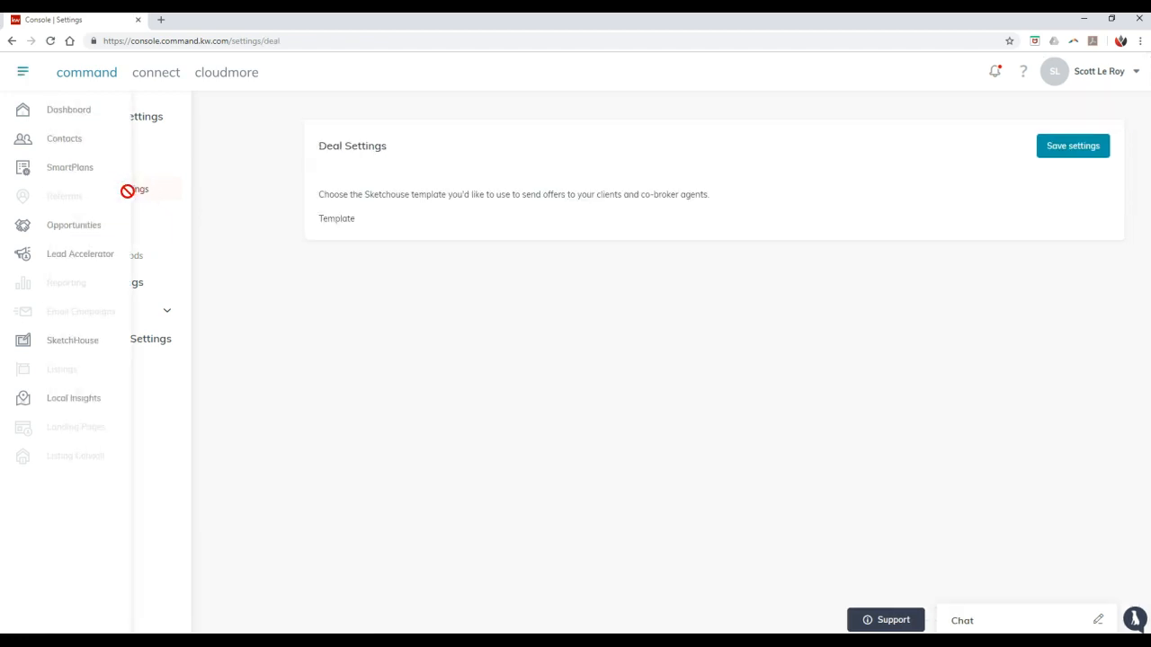
click(23, 72)
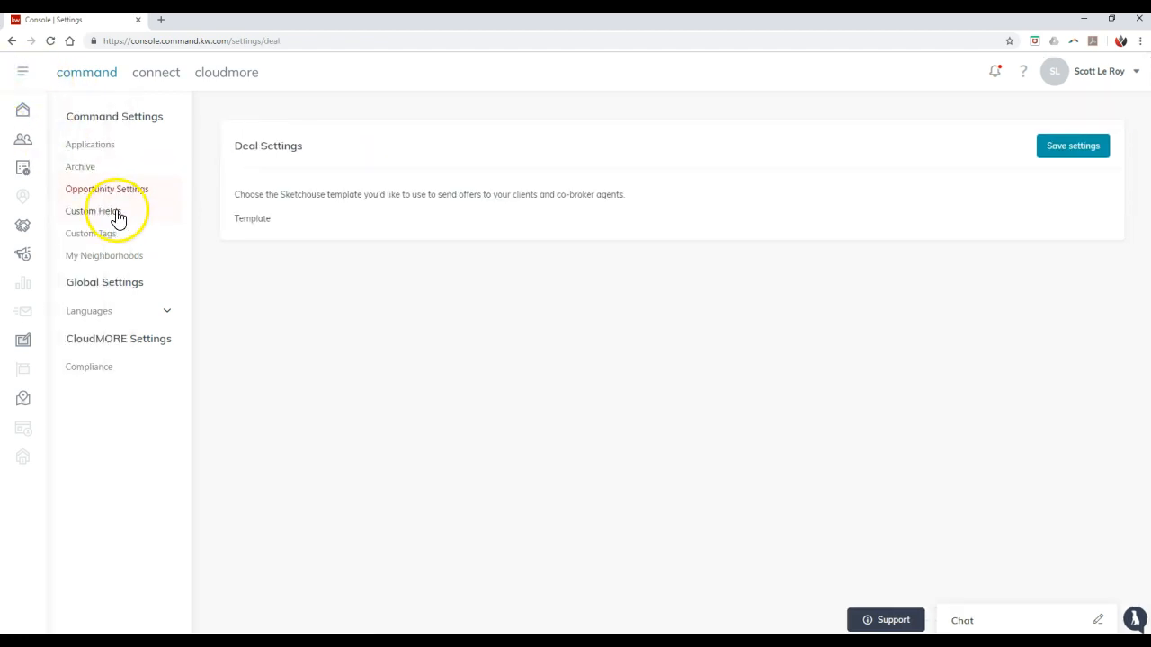
click(116, 215)
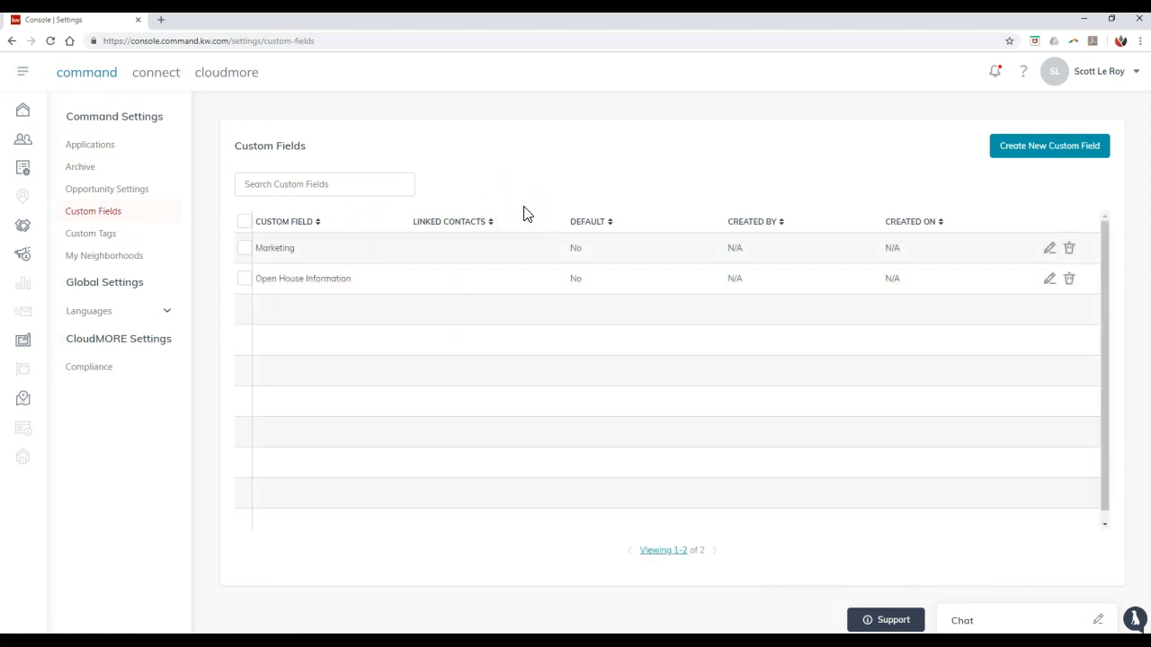
click(119, 236)
click(23, 74)
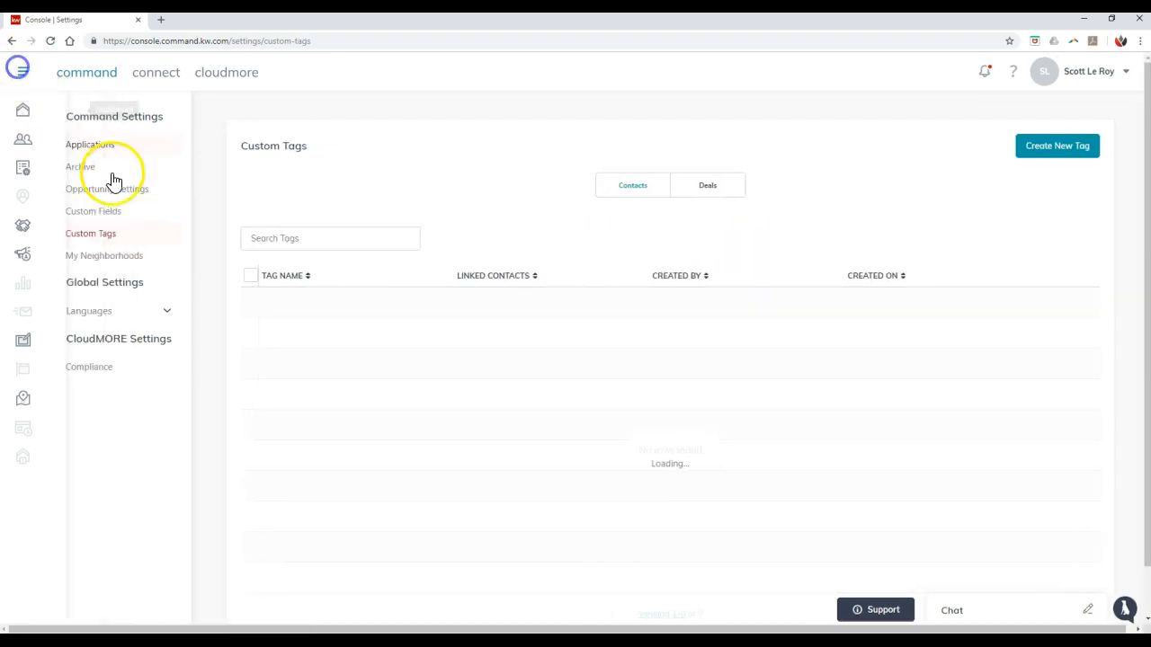
- View the My Neighborhoods settings and expand the Languages options under Global Settings
click(123, 259)
click(323, 340)
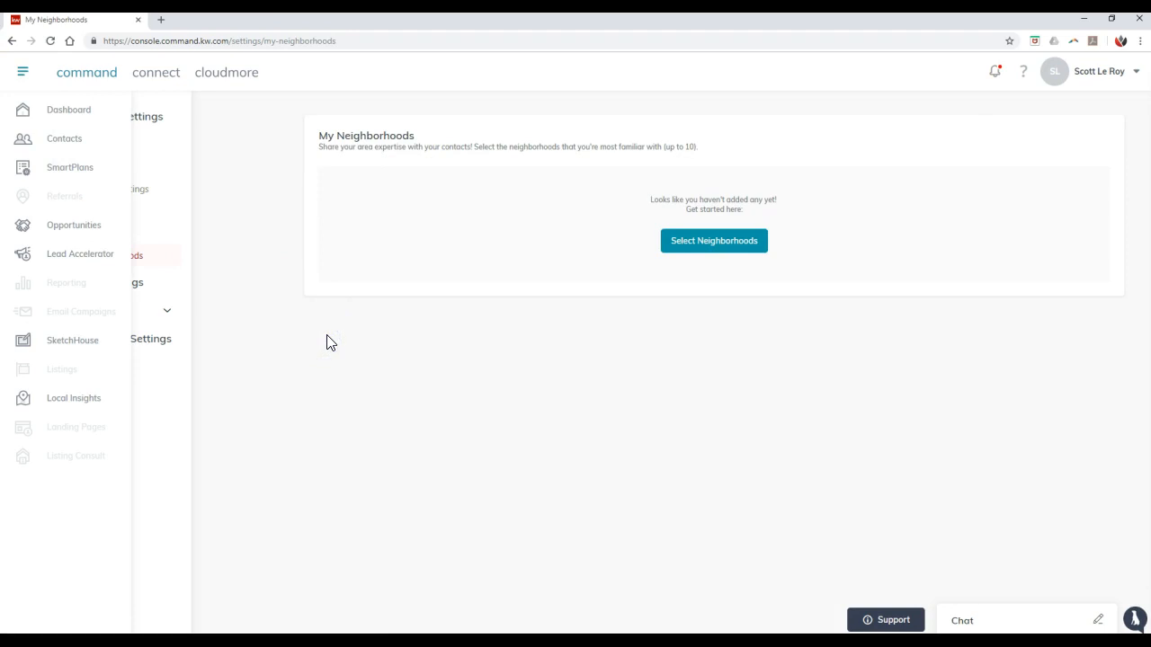
click(22, 73)
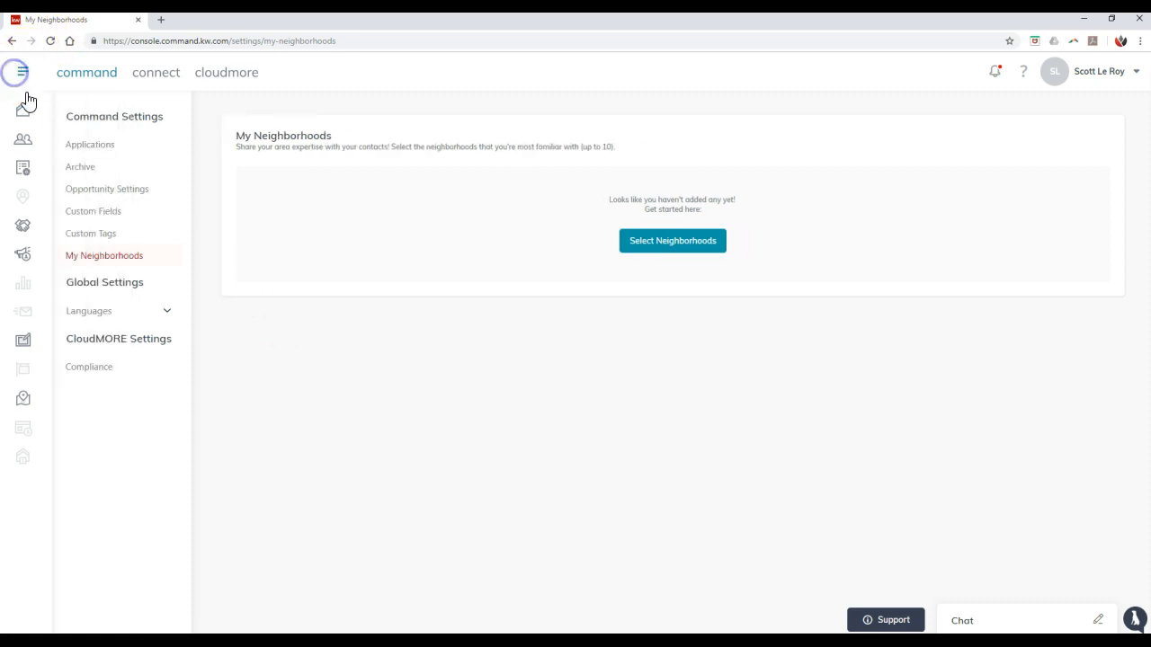
click(154, 313)
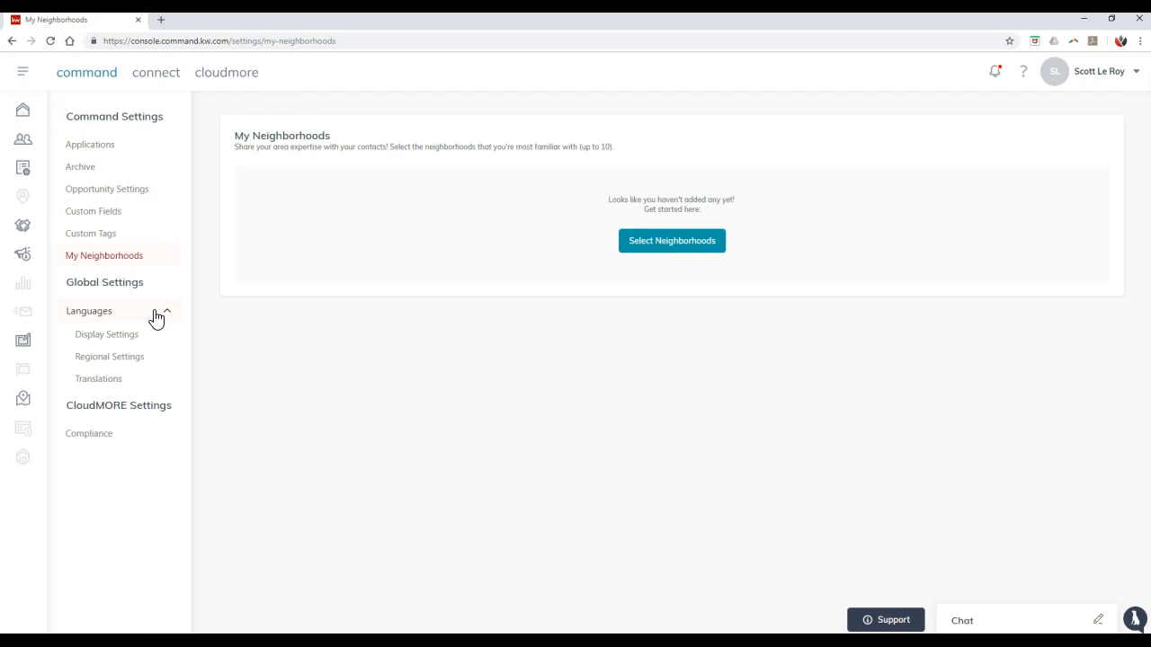
- Return to the Dashboard and view the account menu's options, closing it without choosing any
click(25, 73)
click(70, 111)
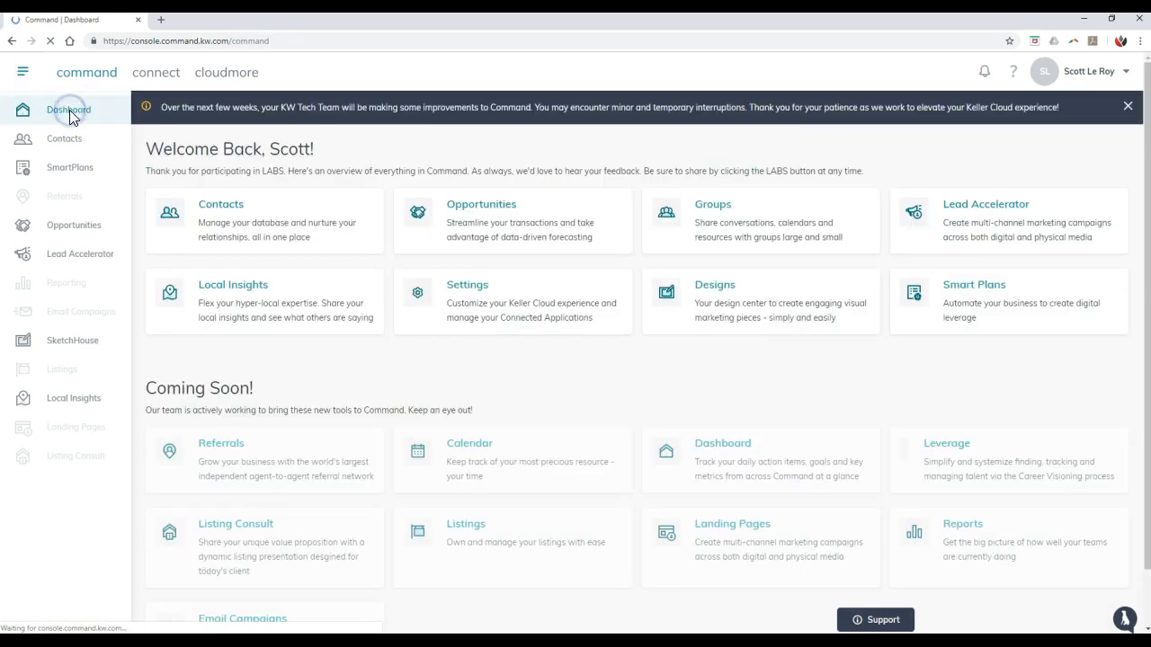
click(70, 129)
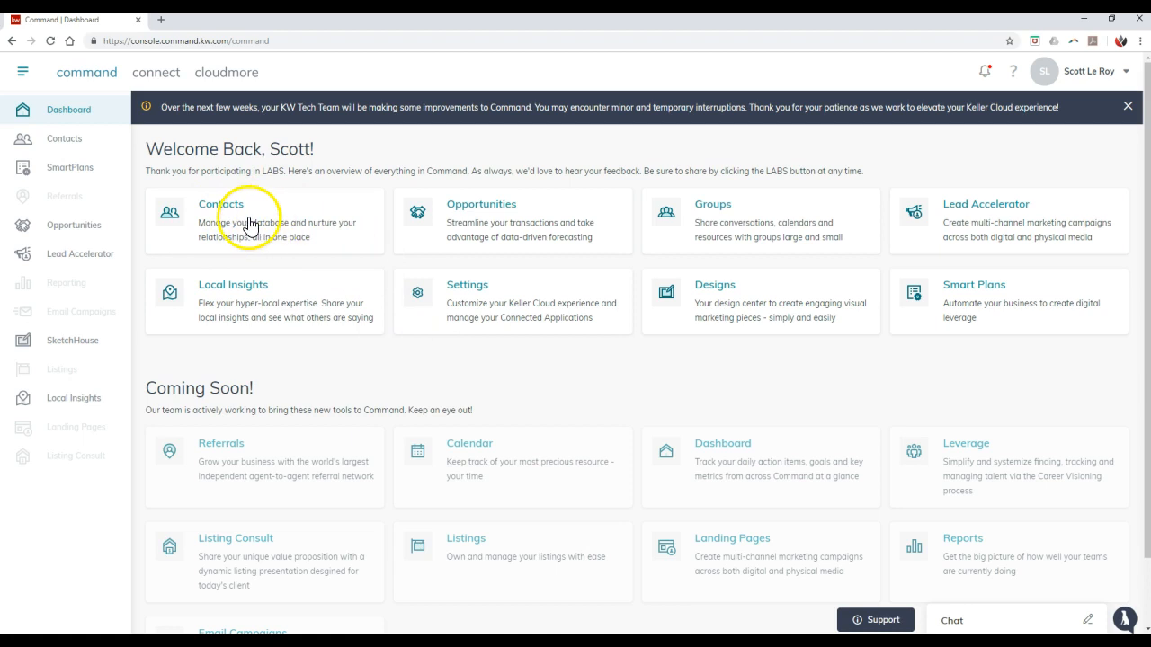
click(1089, 79)
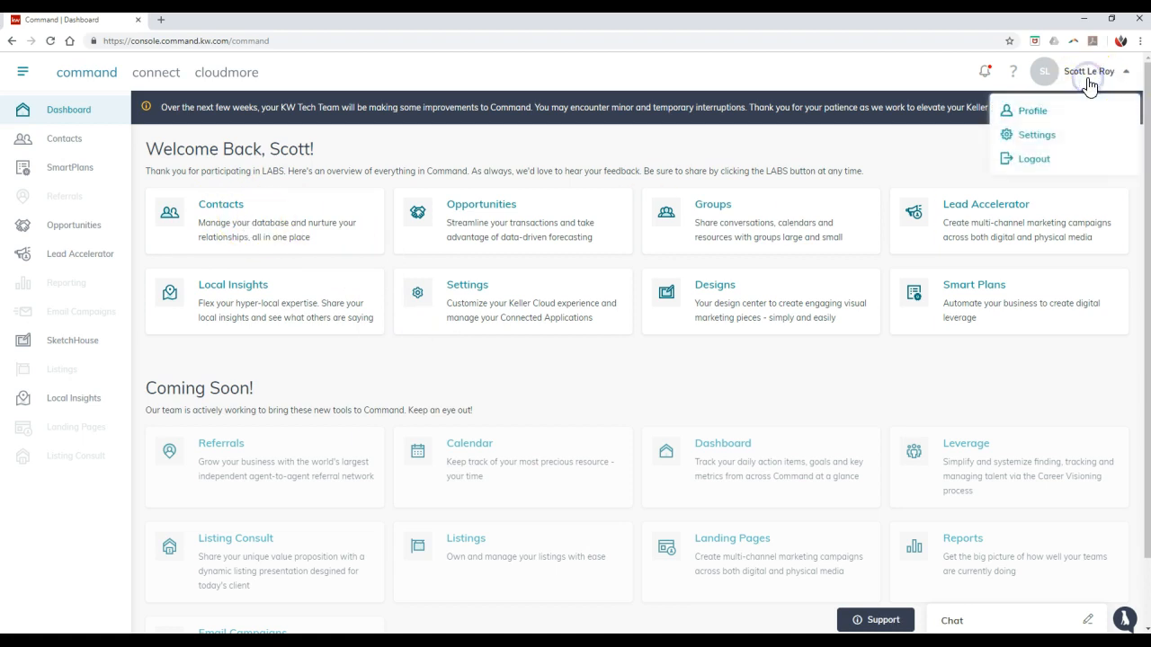
click(1043, 137)
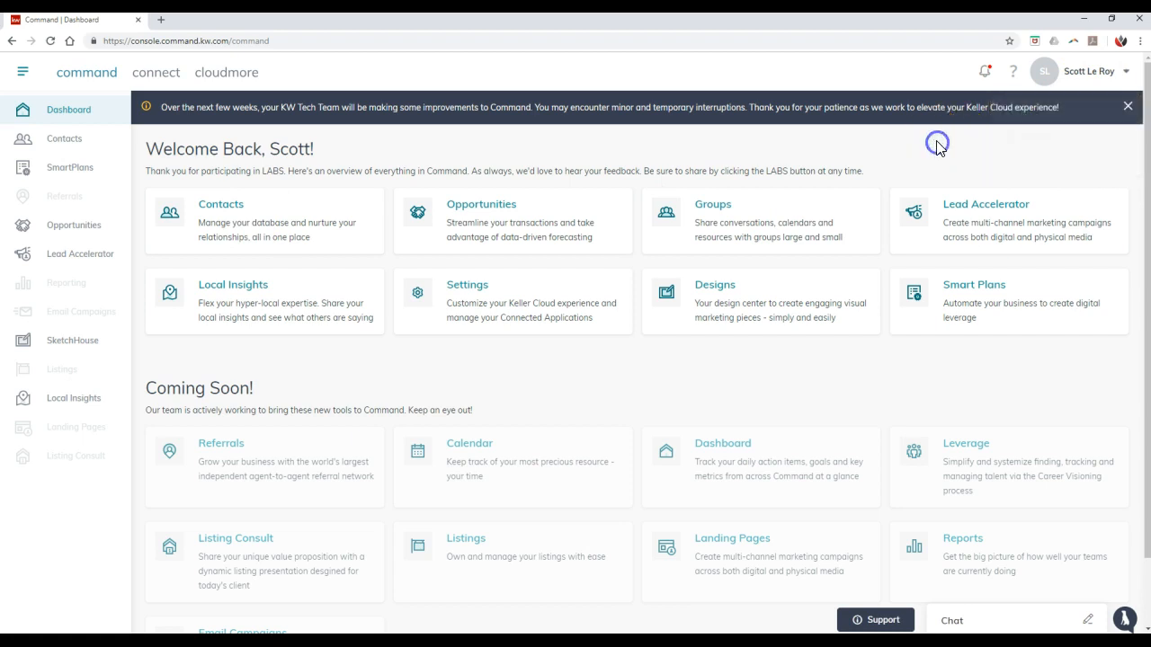